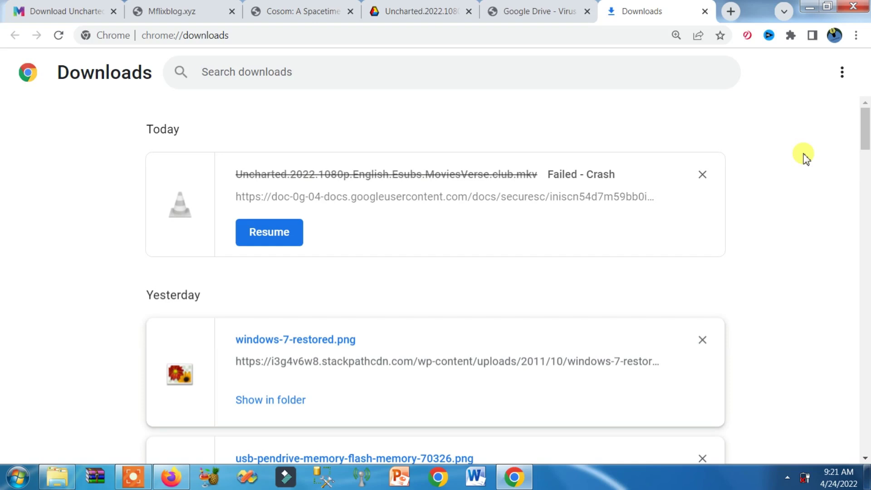
# Open the Downloads folder in Explorer and select the Uncharted .crdownload file (1.33 GB)
pyautogui.click(811, 7)
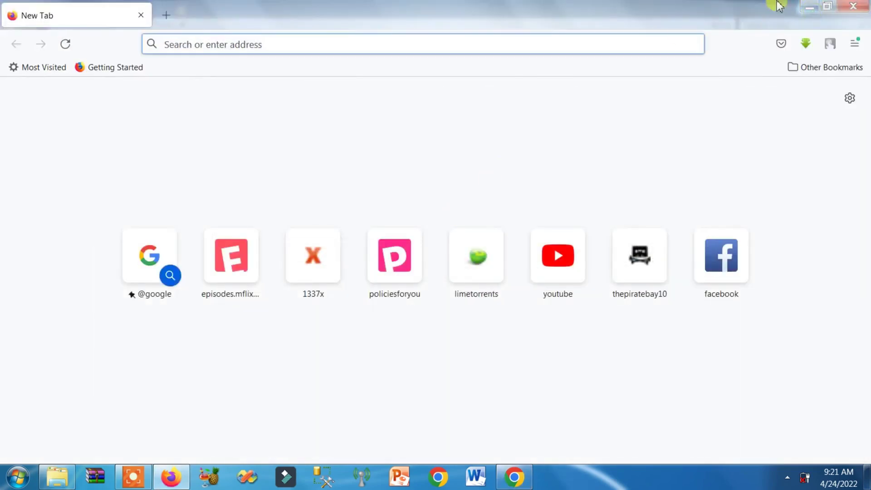
pyautogui.click(810, 7)
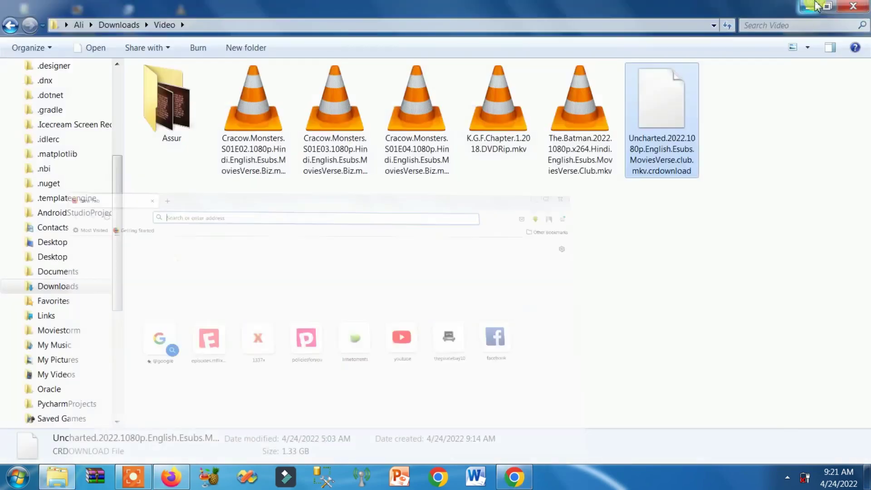
pyautogui.click(90, 290)
pyautogui.click(570, 283)
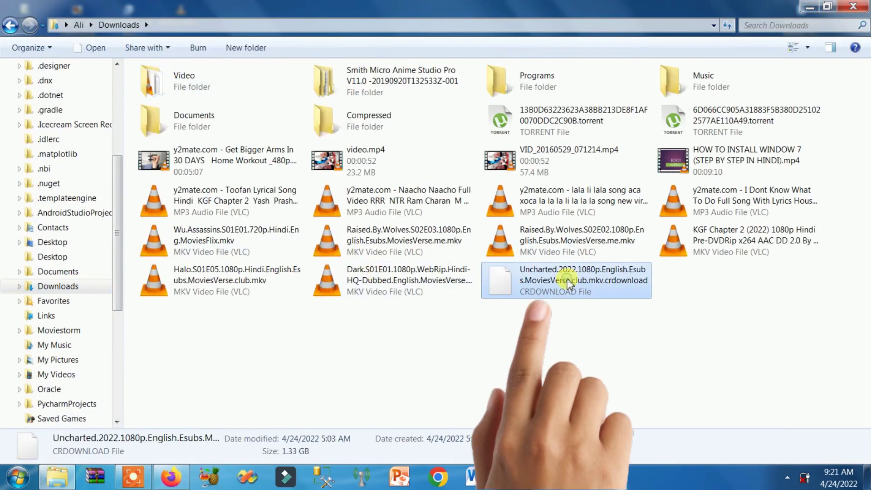
# Check the Google Drive page in Chrome showing the full 2.2G movie size
pyautogui.doubleClick(569, 284)
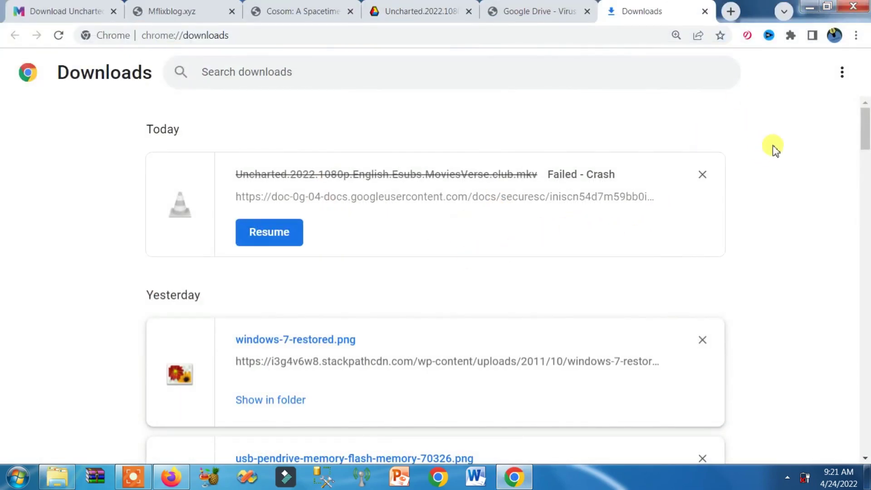
pyautogui.click(810, 6)
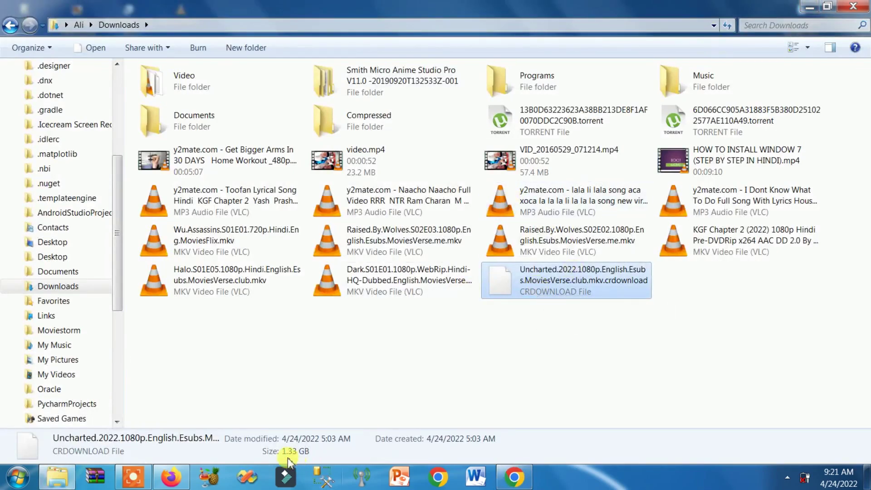
pyautogui.click(513, 479)
pyautogui.click(542, 11)
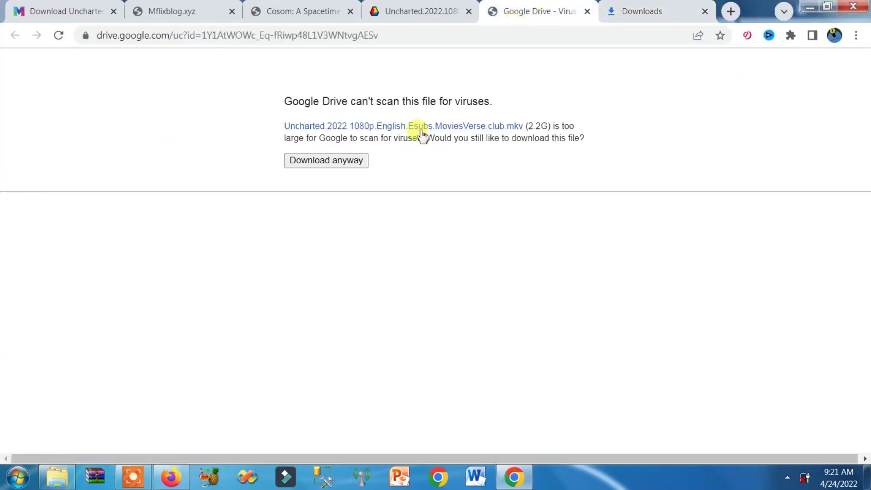
pyautogui.doubleClick(538, 127)
pyautogui.click(810, 7)
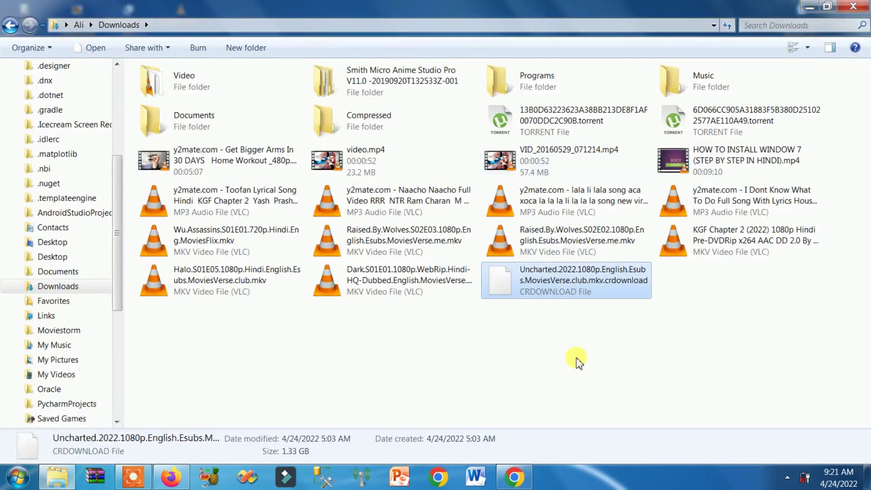
# Paste a backup copy of the Uncharted .crdownload file into Compressed, then return to Downloads
pyautogui.rightClick(526, 279)
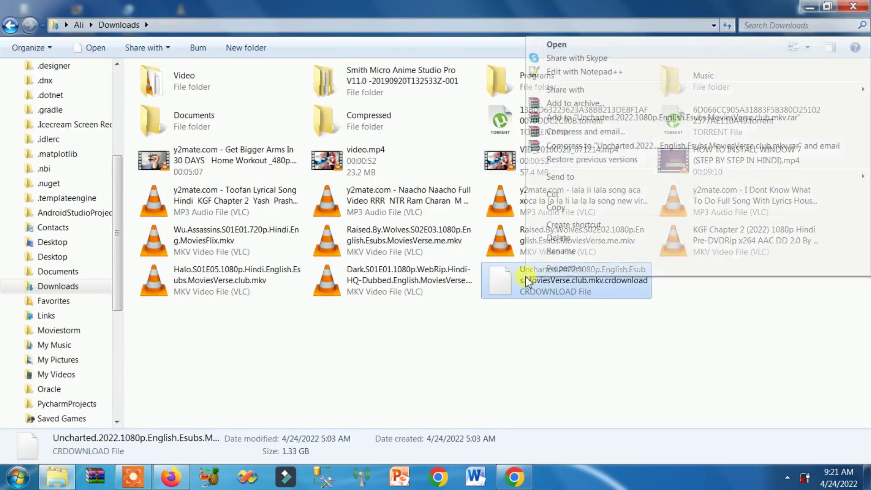
pyautogui.click(566, 209)
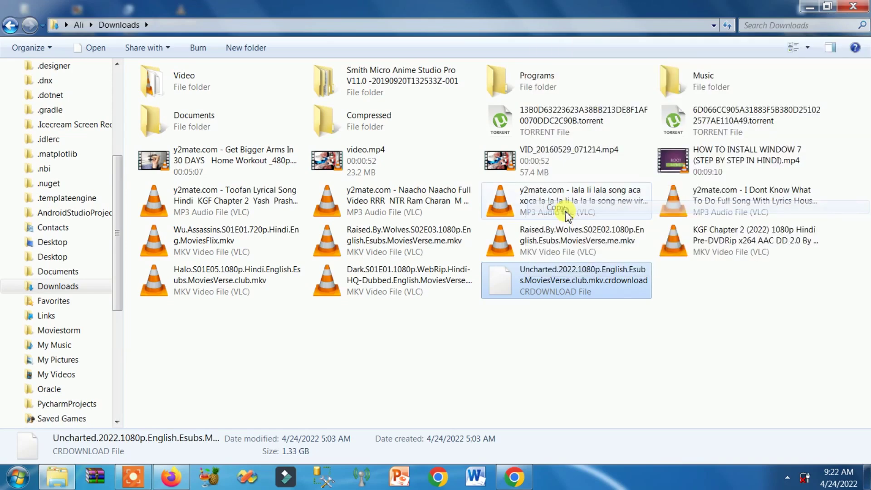
pyautogui.doubleClick(354, 123)
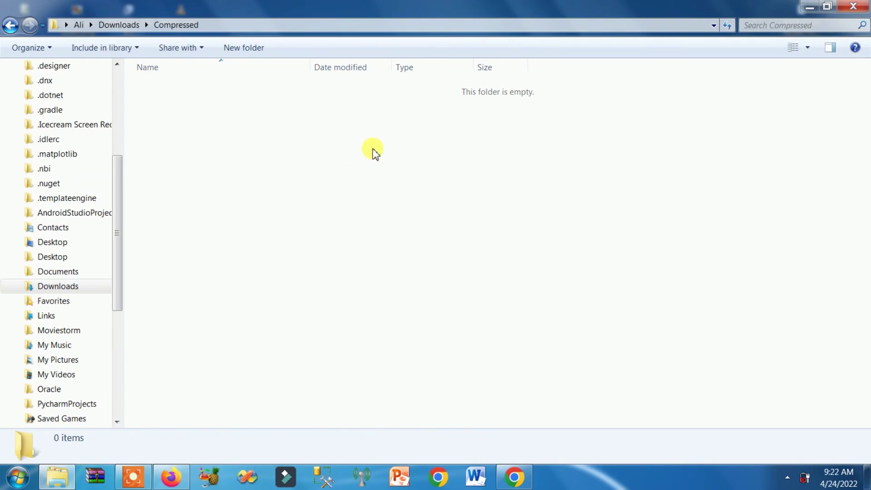
pyautogui.rightClick(374, 150)
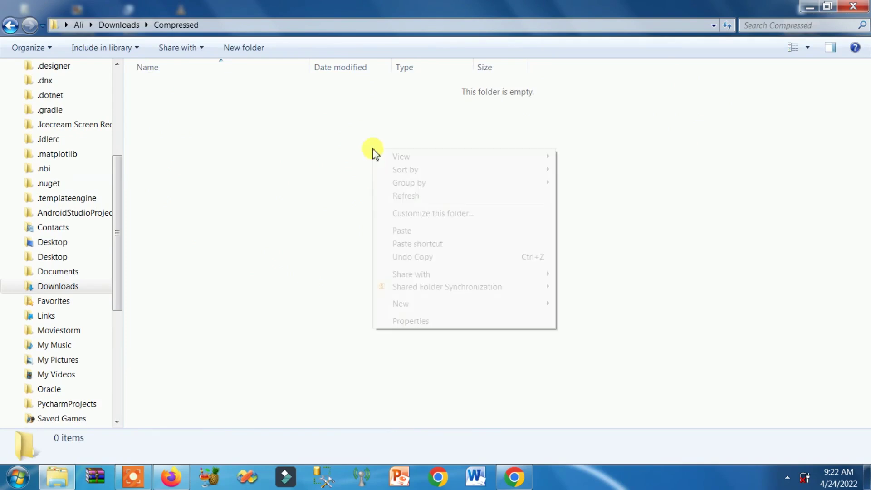
pyautogui.click(403, 231)
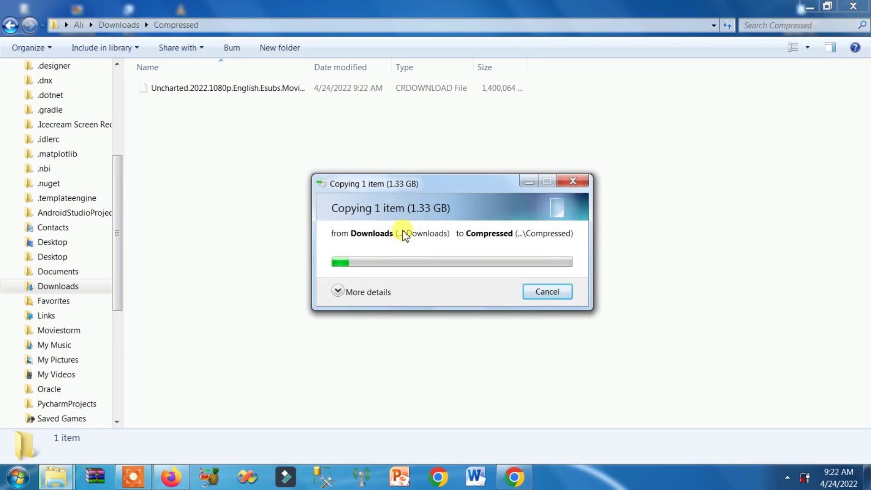
pyautogui.click(571, 178)
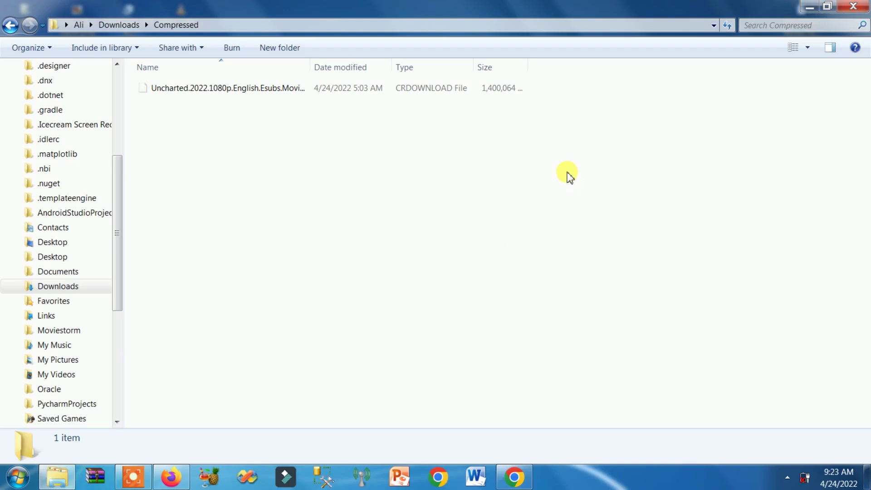
pyautogui.press('BackSpace')
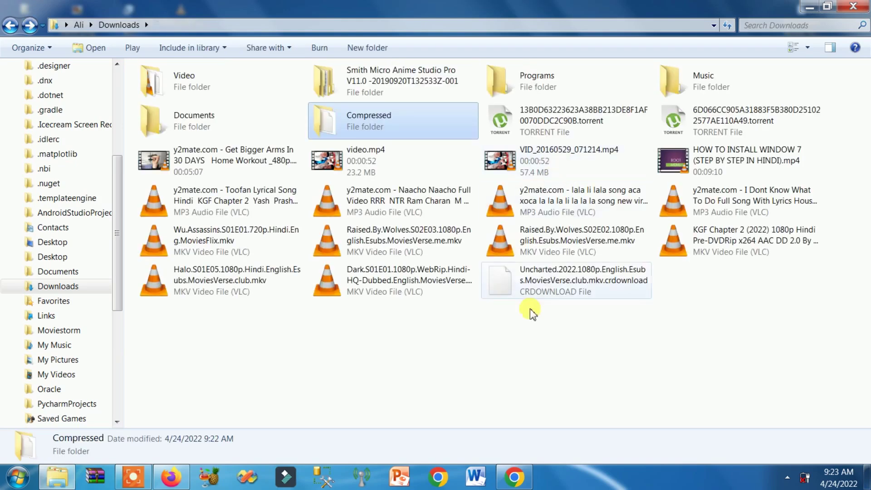
# Copy the Google Drive download page URL for the Uncharted file from Chrome's address bar
pyautogui.click(533, 315)
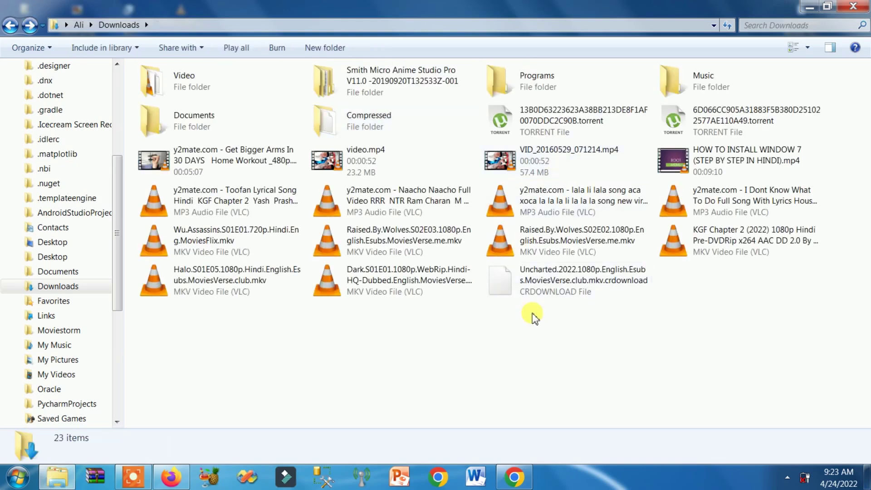
pyautogui.click(515, 477)
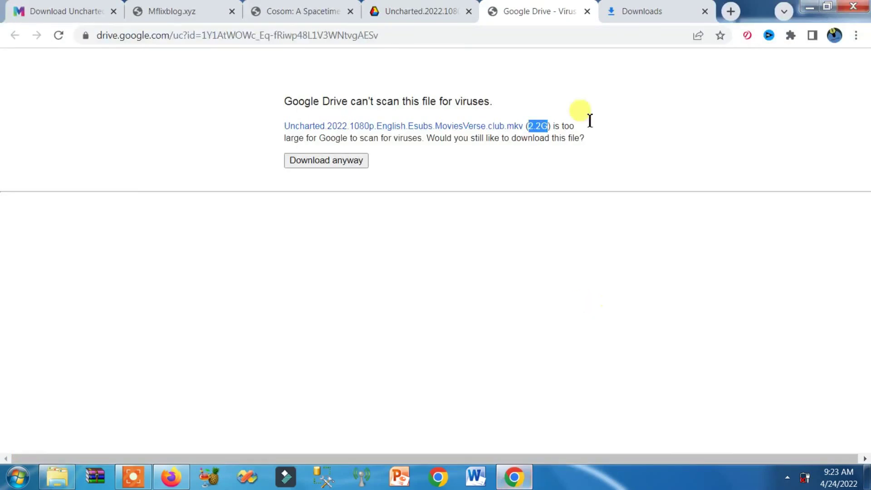
pyautogui.click(382, 31)
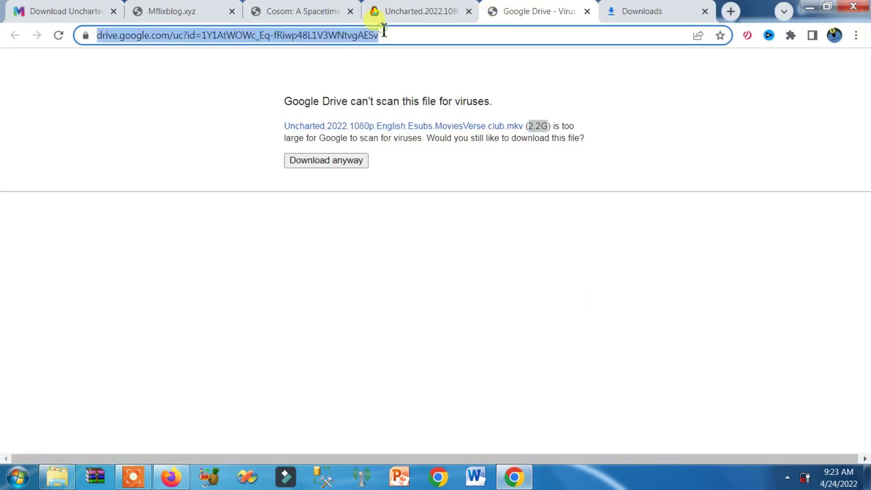
pyautogui.rightClick(332, 39)
pyautogui.click(367, 90)
pyautogui.click(703, 137)
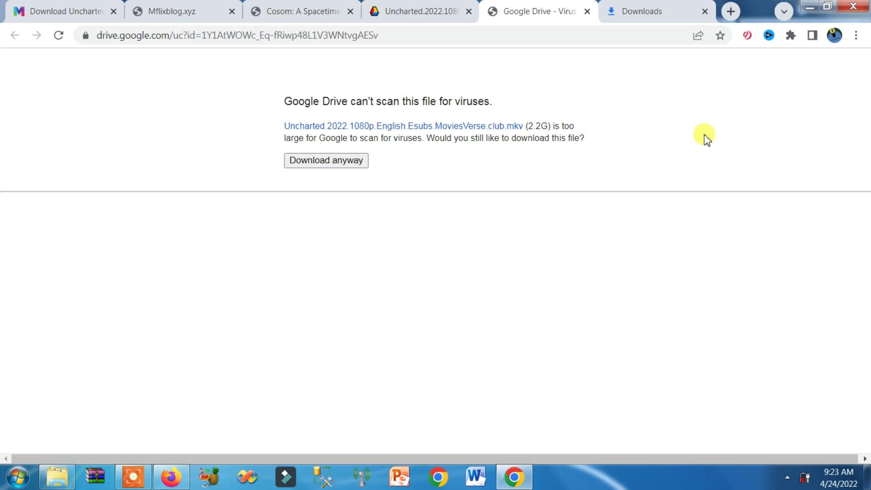
# Paste the copied Google Drive link into Firefox and load it to start the Uncharted download
pyautogui.click(176, 478)
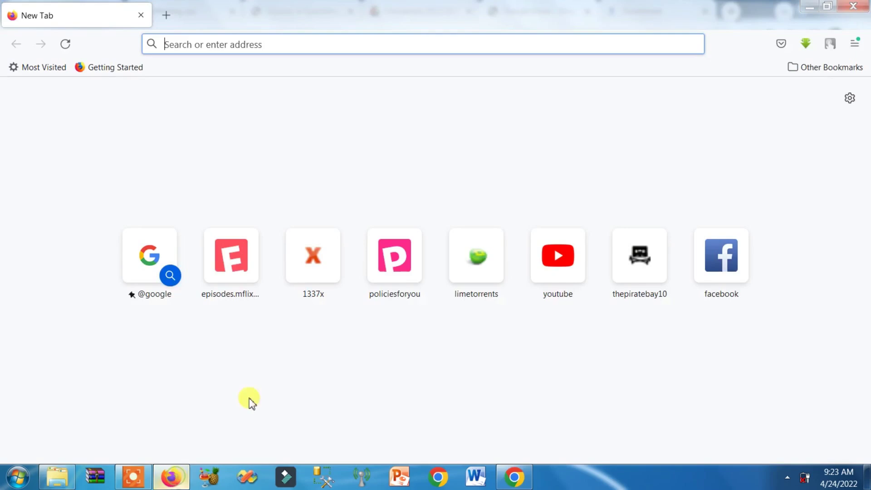
pyautogui.click(210, 44)
pyautogui.hotkey('ctrl', 'v')
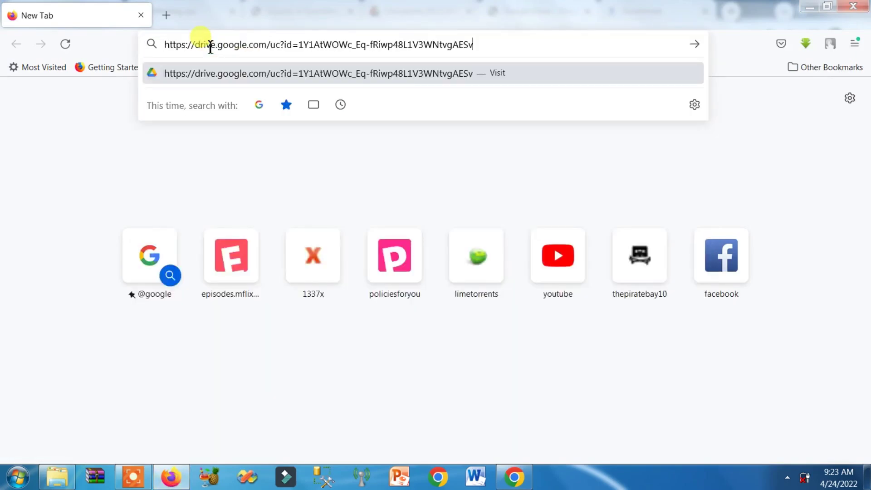
pyautogui.press('Return')
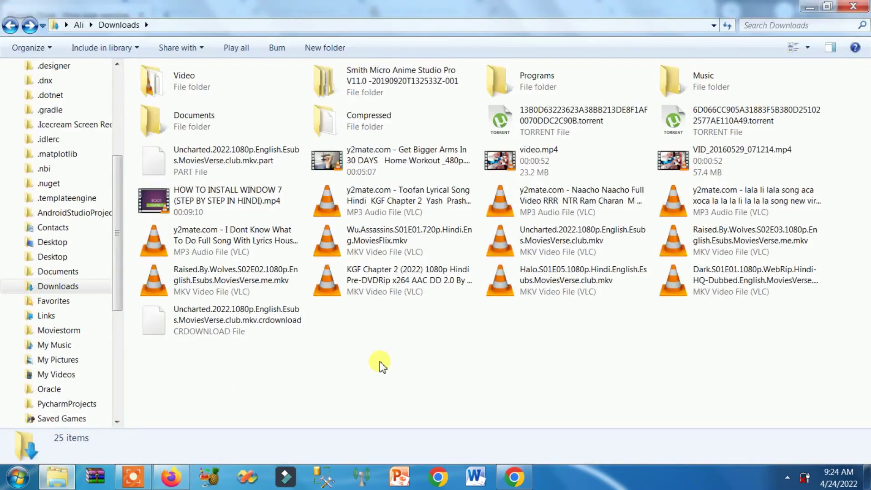
# Refresh Downloads and select the Uncharted .mkv.part file to confirm it is 36.6 MB
pyautogui.rightClick(380, 362)
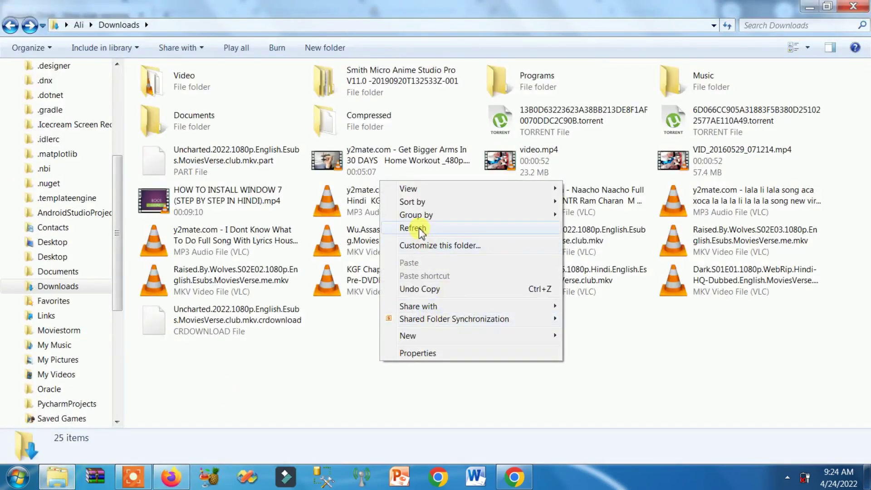
pyautogui.click(416, 228)
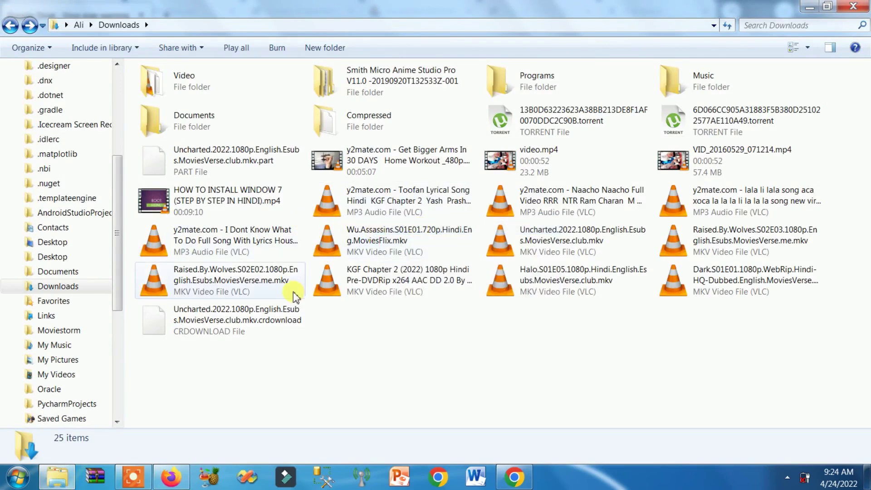
pyautogui.click(233, 164)
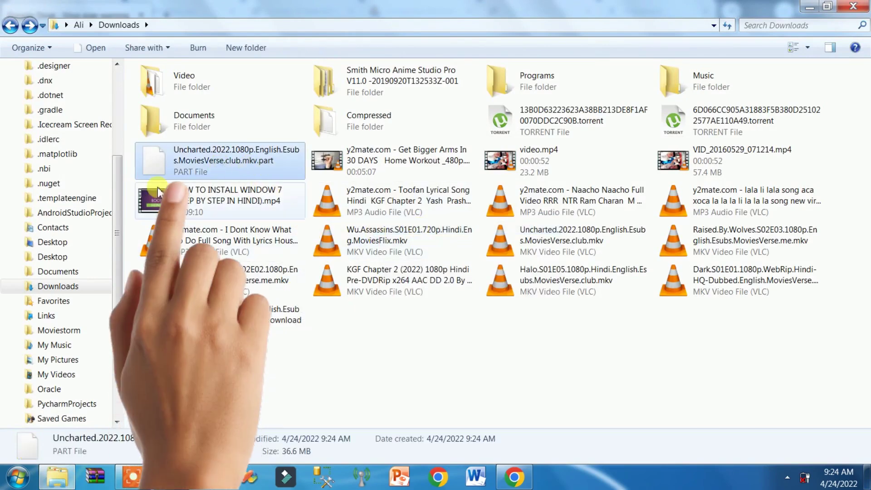
# Copy the full Uncharted .mkv.part file name without renaming the file
pyautogui.rightClick(191, 177)
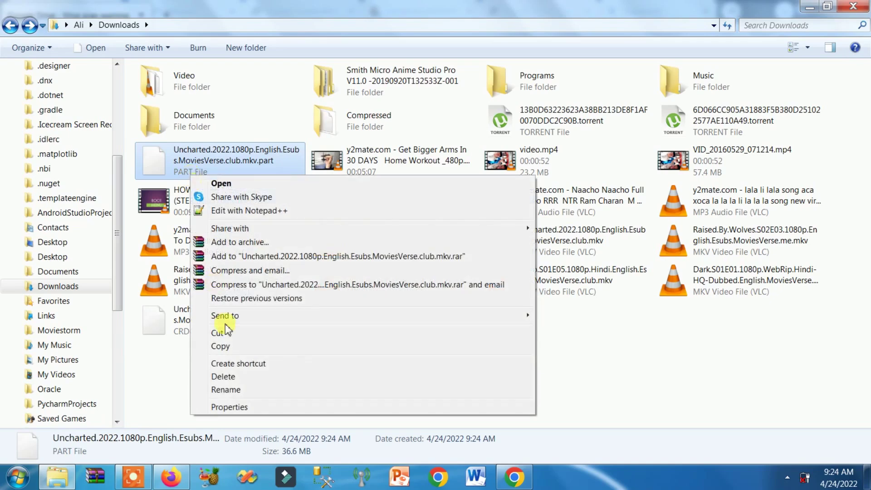
pyautogui.click(222, 390)
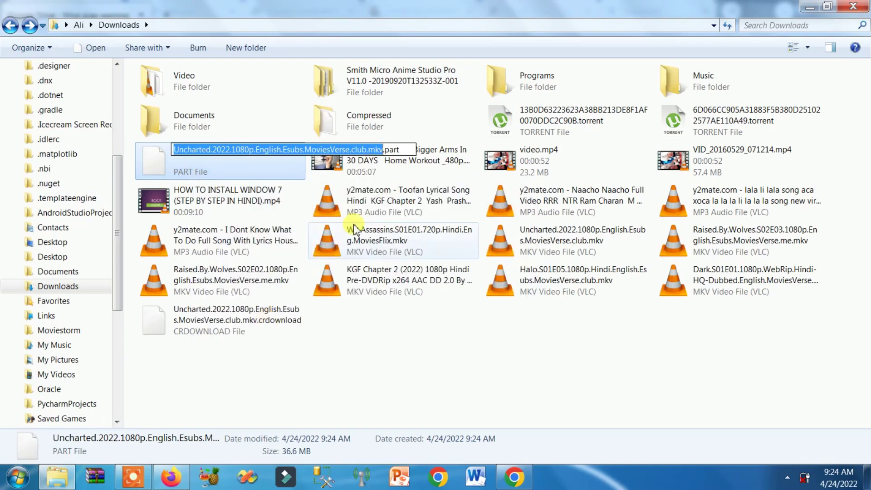
pyautogui.moveTo(402, 150); pyautogui.dragTo(174, 150)
pyautogui.rightClick(200, 151)
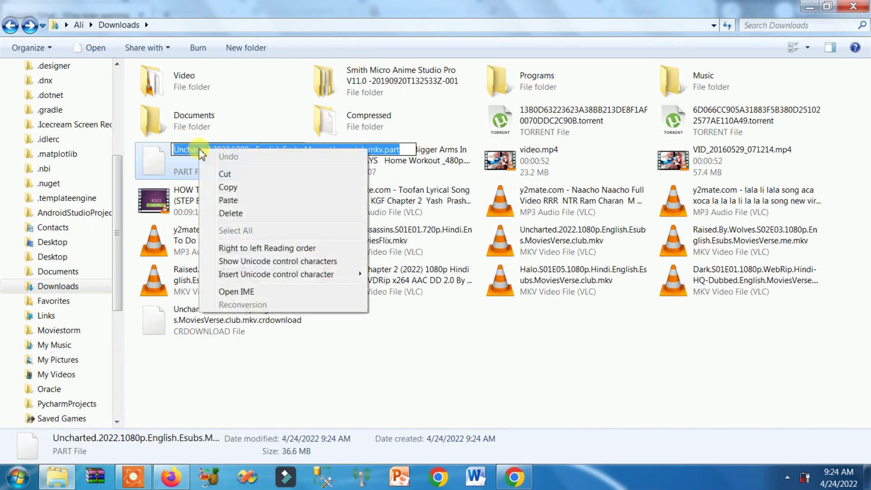
pyautogui.click(228, 188)
pyautogui.click(307, 186)
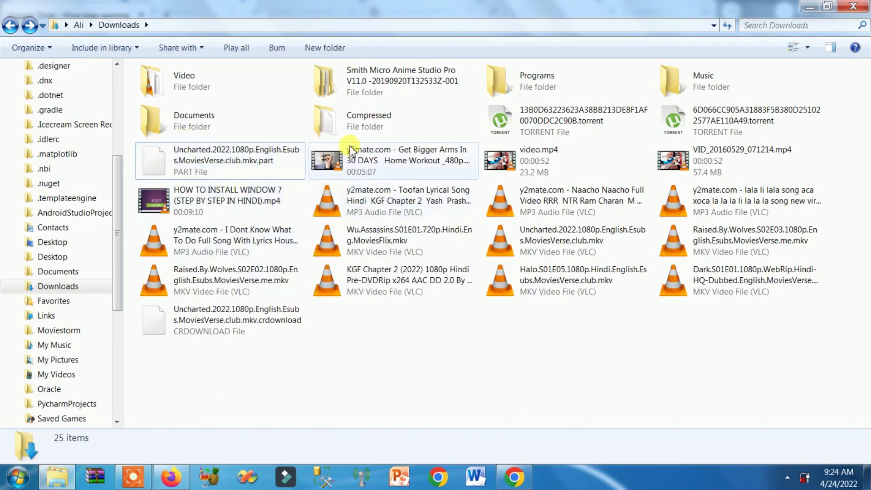
# In Compressed, rename the .crdownload backup to the copied .mkv.part name and accept the extension change
pyautogui.doubleClick(348, 124)
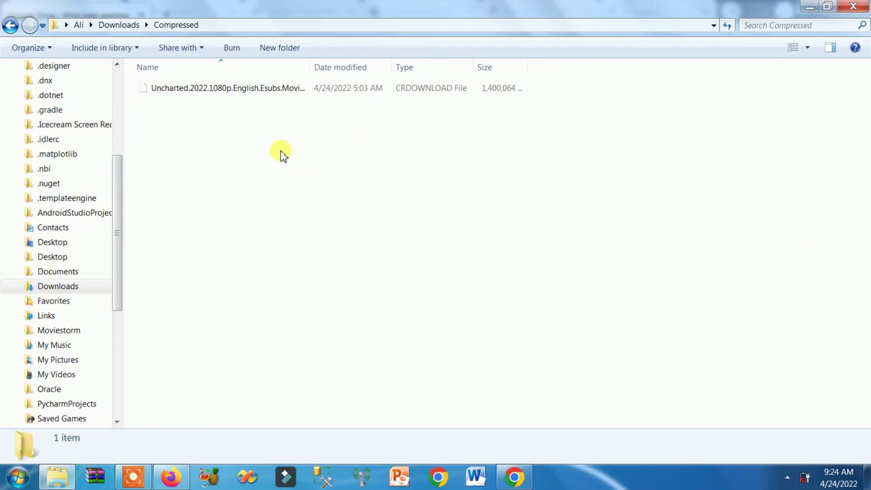
pyautogui.click(244, 91)
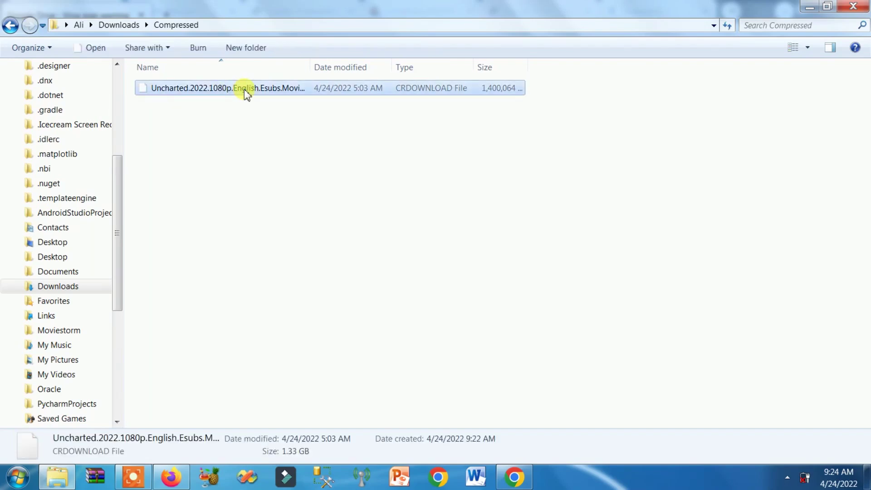
pyautogui.rightClick(245, 90)
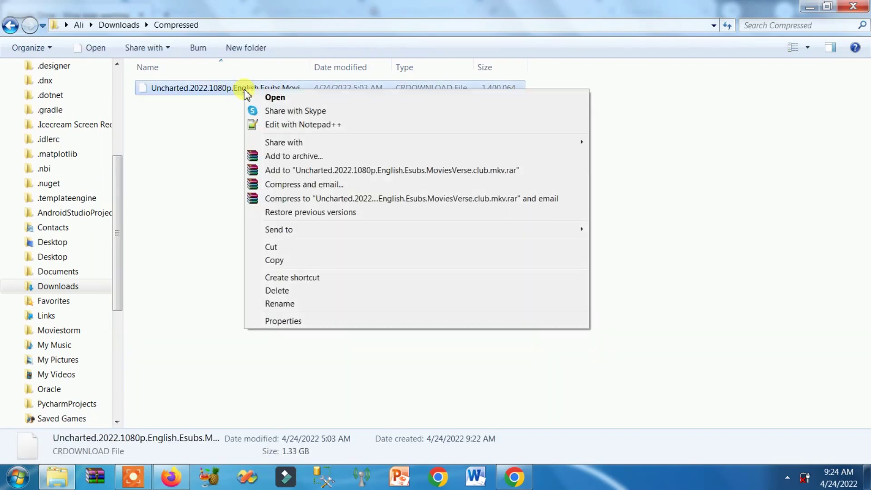
pyautogui.click(280, 303)
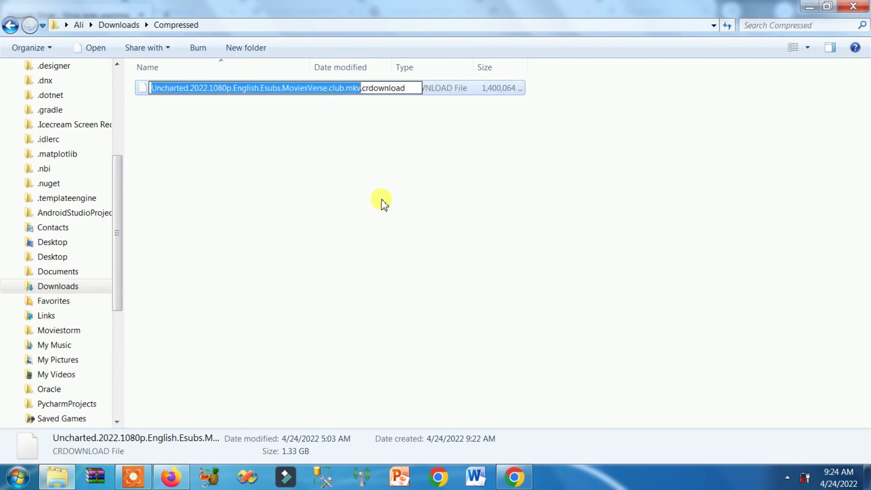
pyautogui.moveTo(407, 88); pyautogui.dragTo(115, 81)
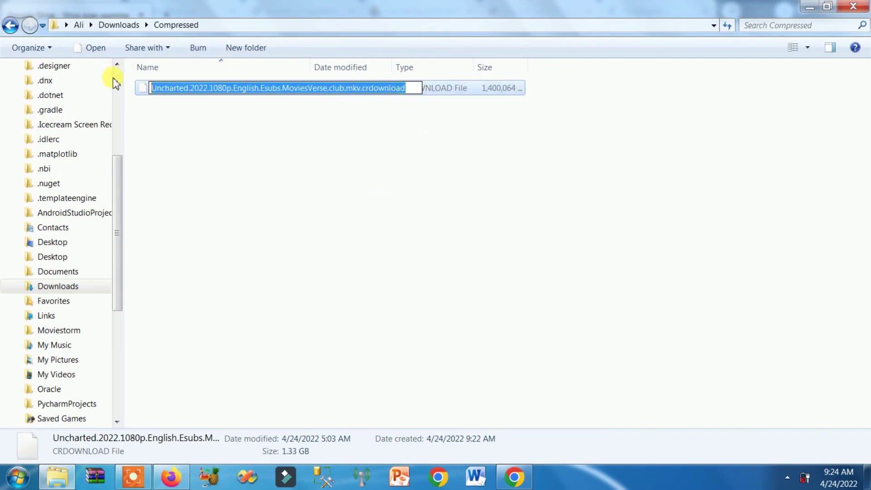
pyautogui.rightClick(166, 91)
pyautogui.click(196, 141)
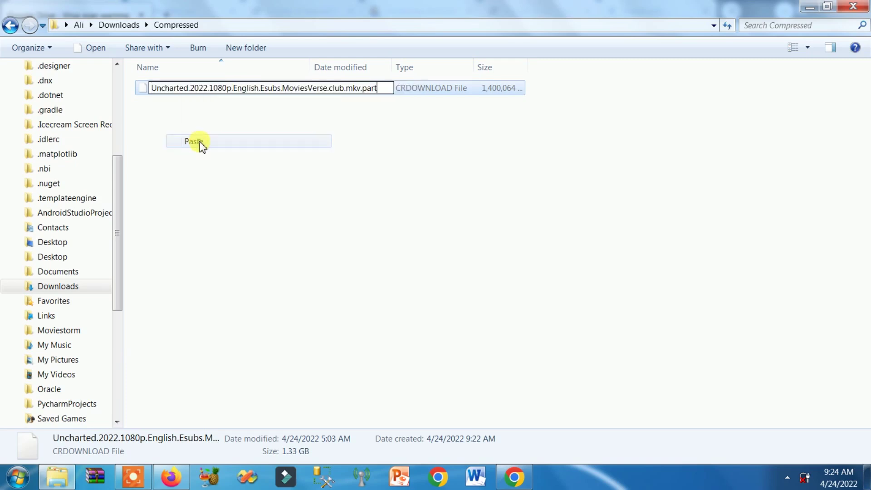
pyautogui.click(325, 182)
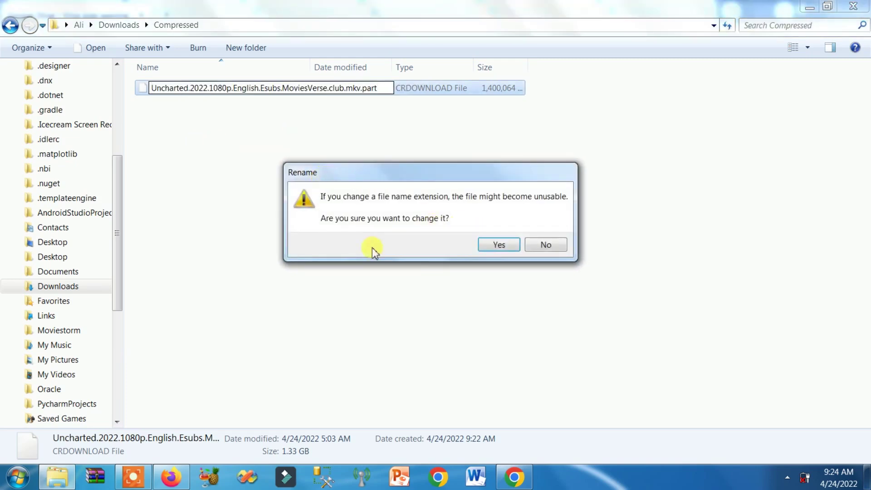
pyautogui.click(499, 245)
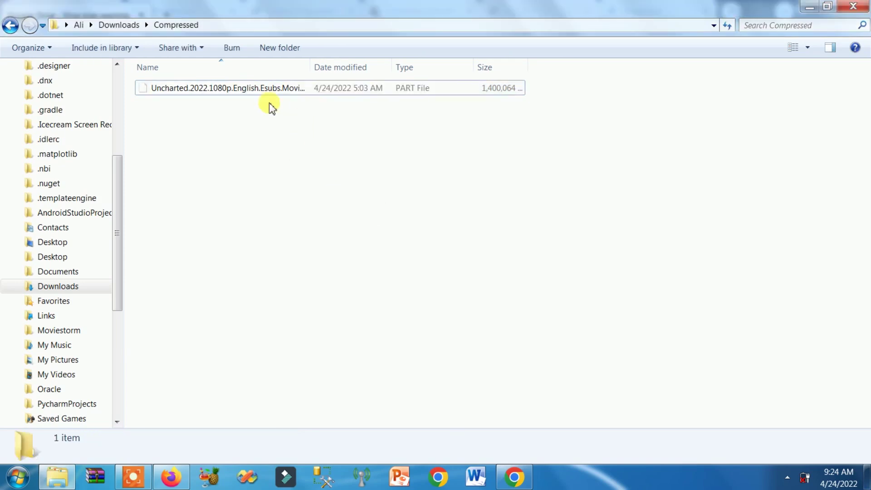
# Copy the 1.33 GB .mkv.part backup into Downloads, replacing Firefox's 36.6 MB .part file
pyautogui.rightClick(253, 91)
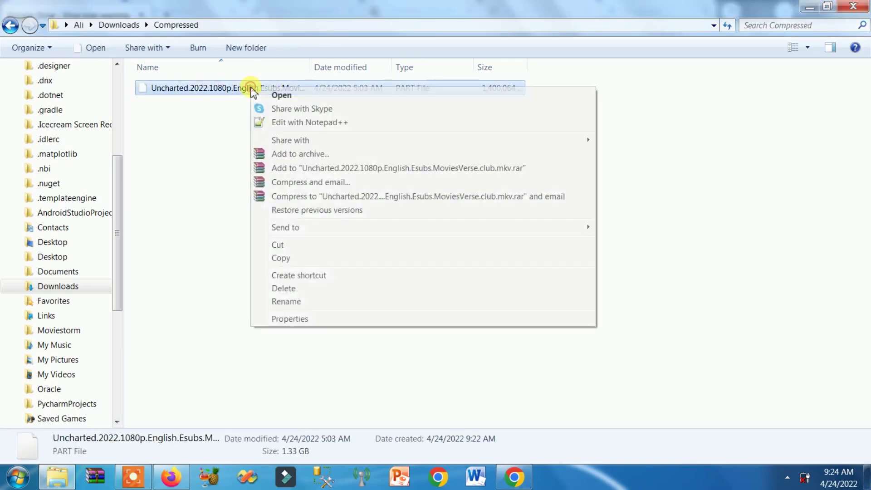
pyautogui.click(285, 258)
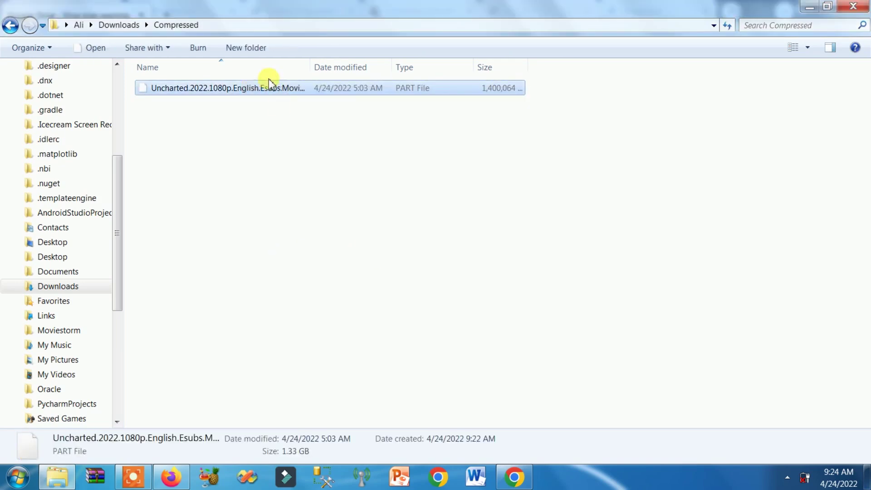
pyautogui.click(10, 26)
pyautogui.click(393, 346)
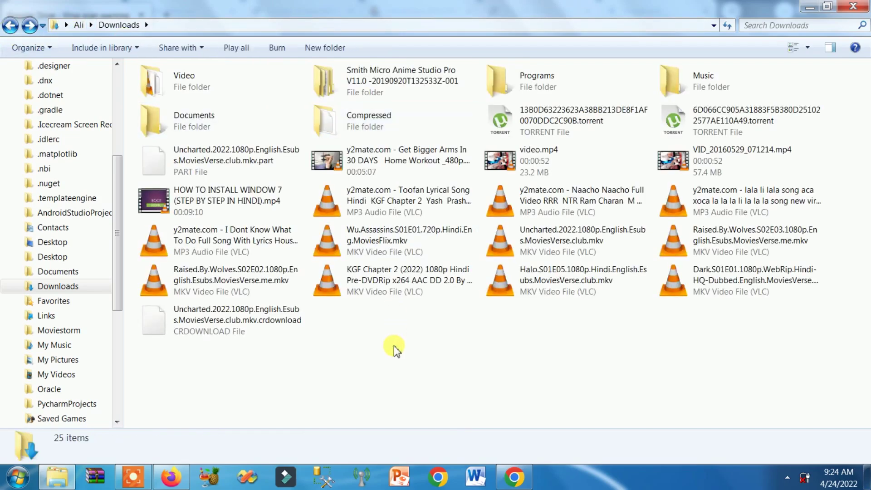
pyautogui.rightClick(393, 347)
pyautogui.click(425, 247)
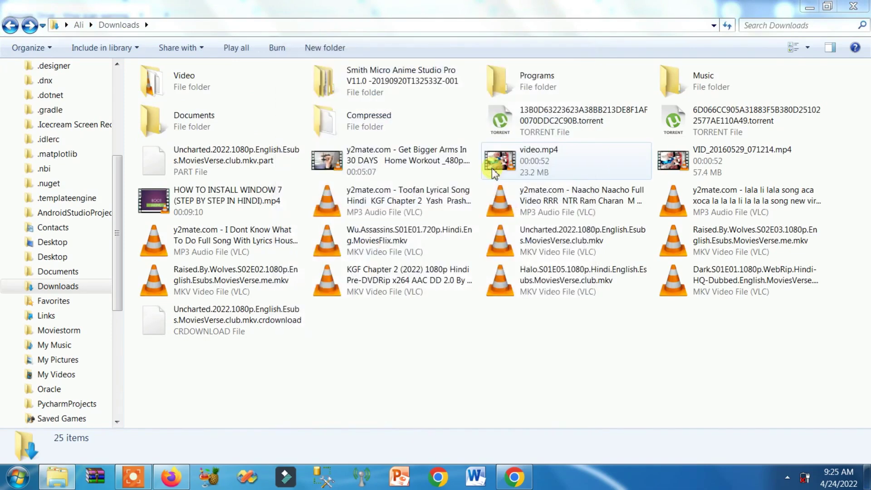
pyautogui.hotkey('ctrl', 'v')
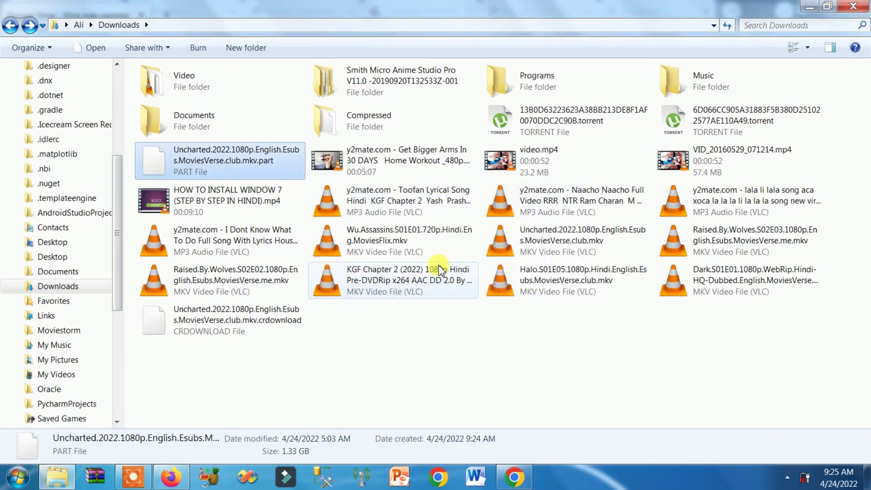
pyautogui.click(424, 343)
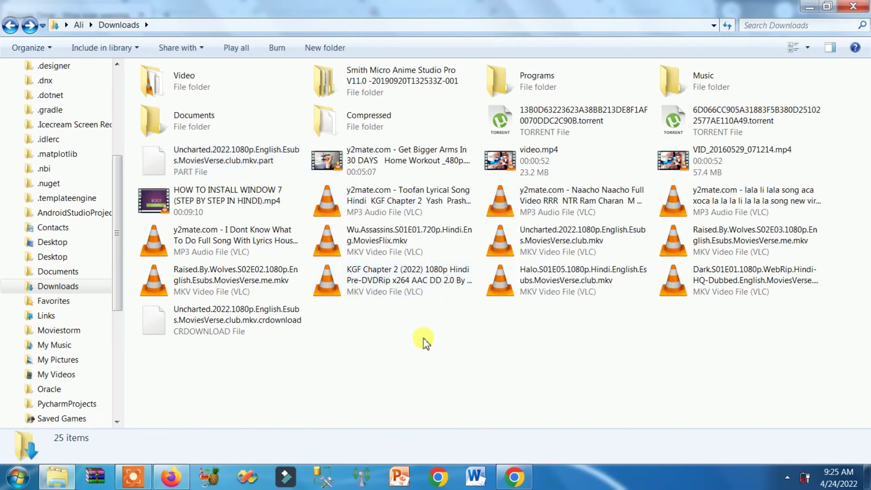
# Bring Firefox forward to see the download resumed at 1.3 of 2.2 GB
pyautogui.click(171, 477)
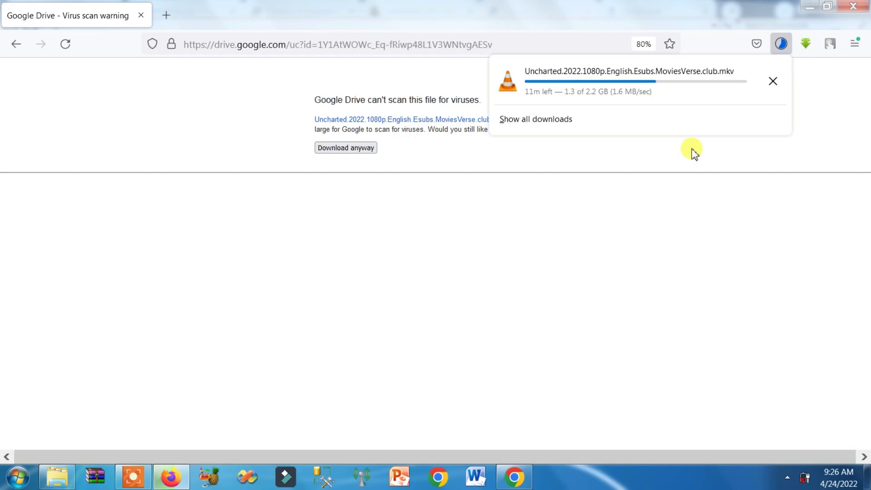
# Show Chrome's downloads page, where the Uncharted .mkv entry is still marked Failed - Crash
pyautogui.hotkey('alt', 'Tab')
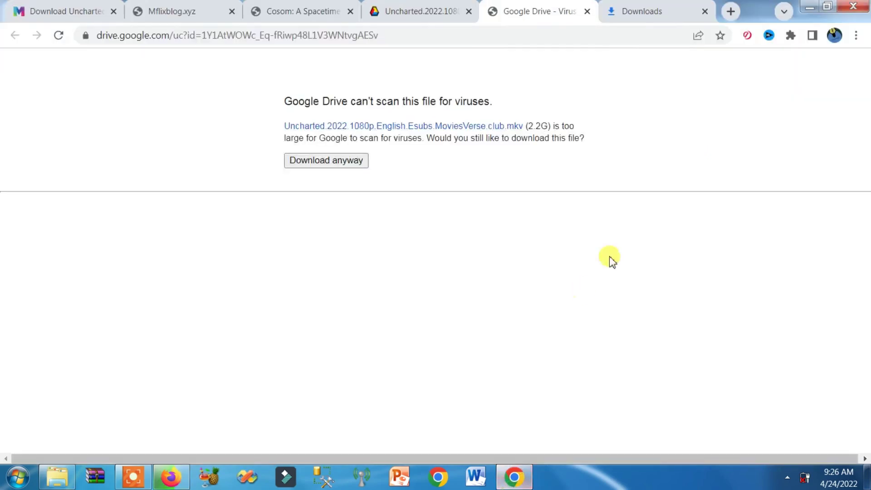
pyautogui.click(687, 8)
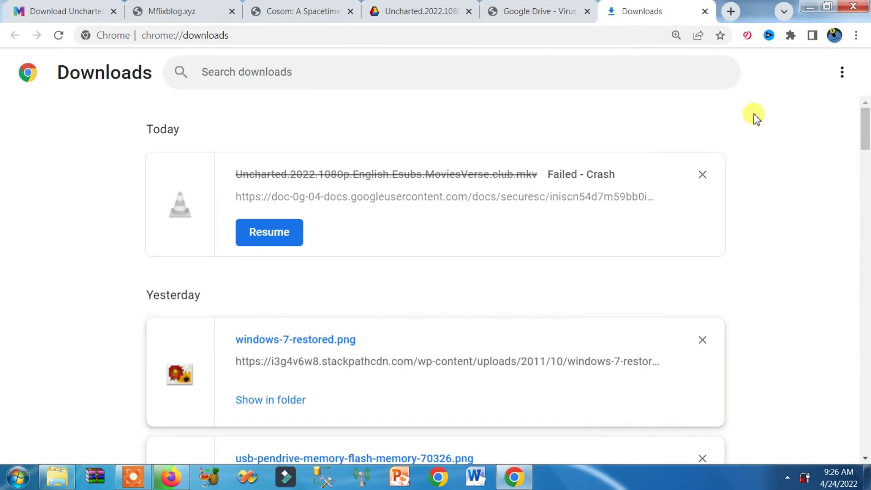
pyautogui.click(813, 5)
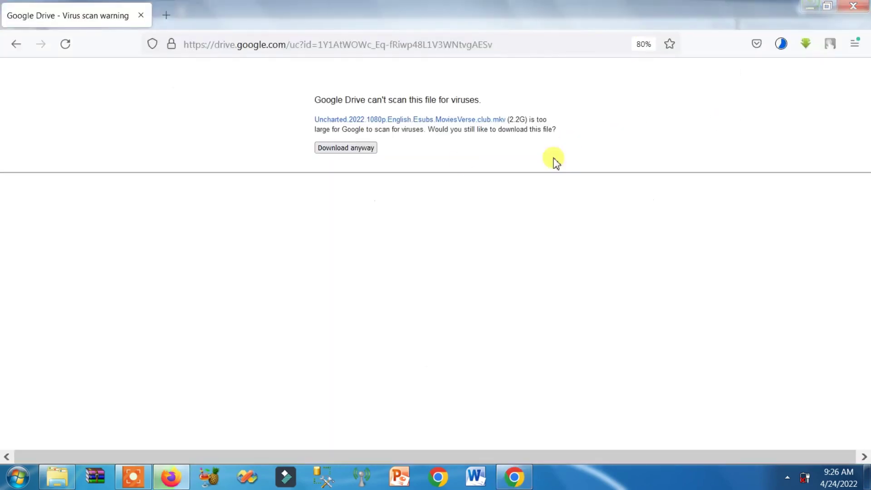
pyautogui.click(812, 6)
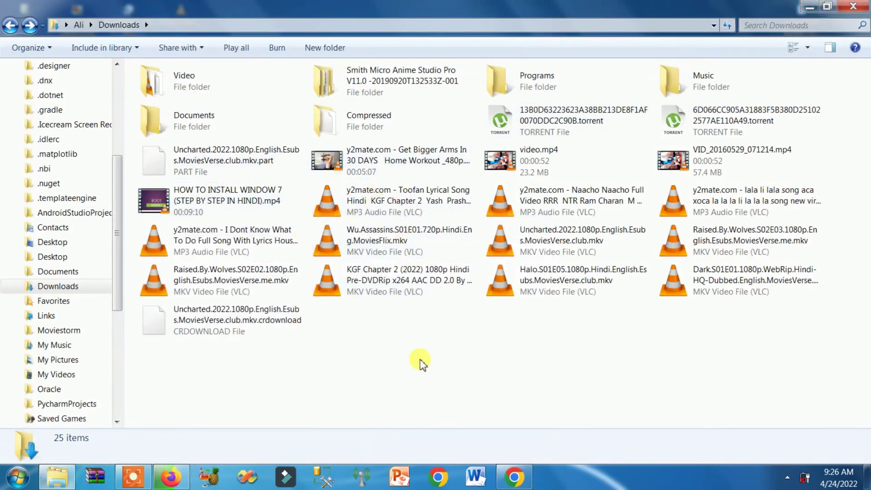
pyautogui.click(515, 477)
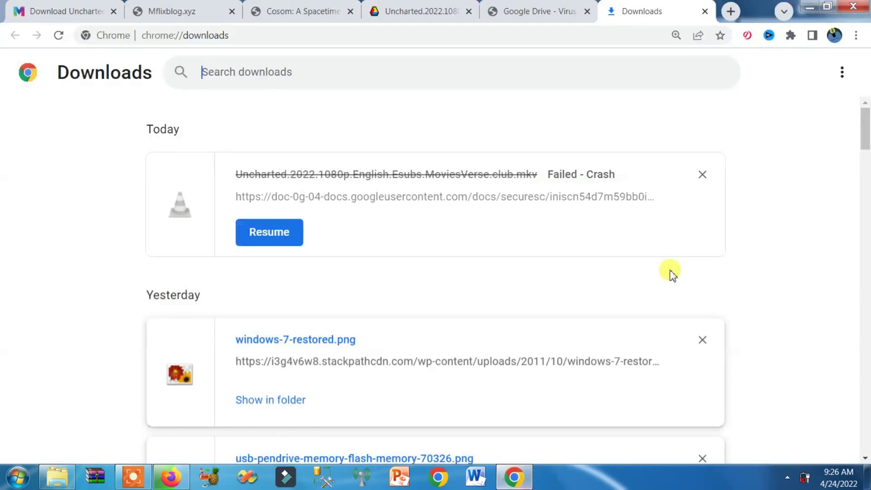